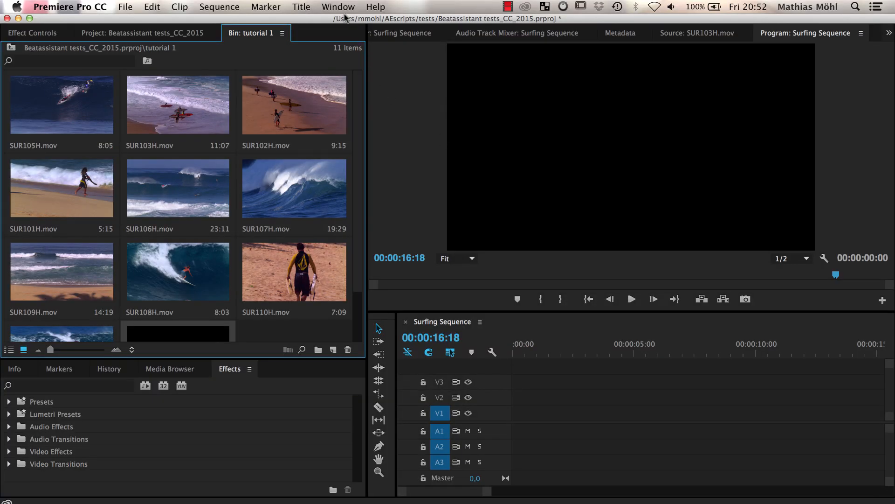
Open the Beat Edit extension and load the song 190_short_summer-girl_0018.wav from the Premium Beat folder
click(343, 7)
mouse_move(357, 55)
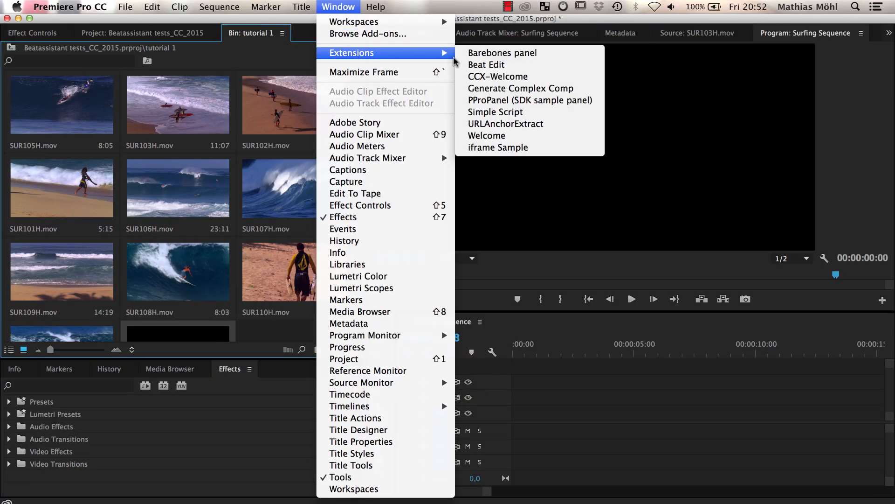
click(471, 65)
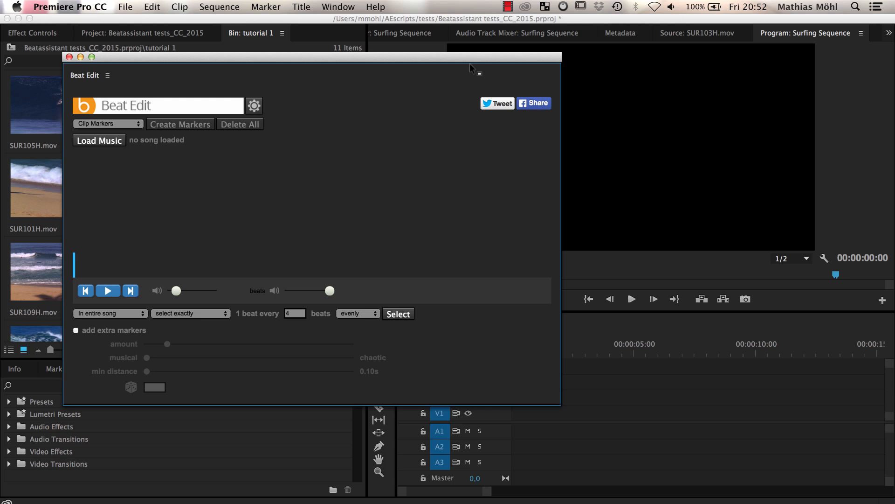
click(112, 140)
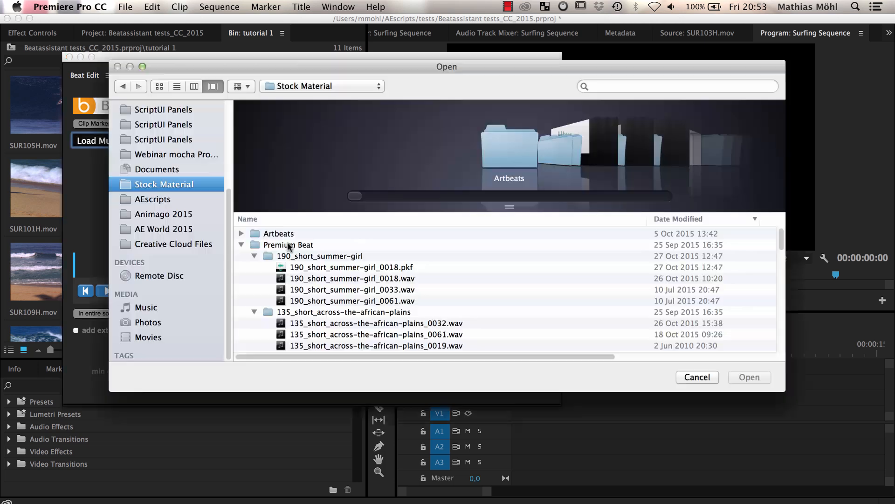
click(347, 279)
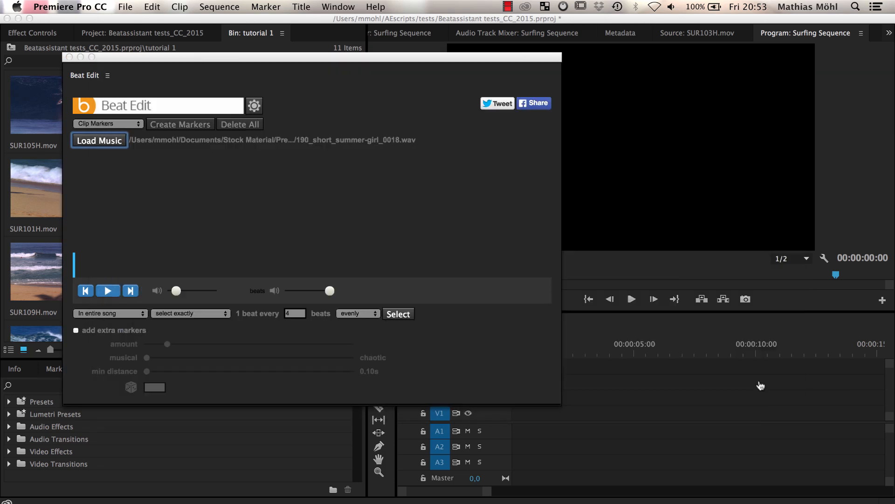
click(754, 379)
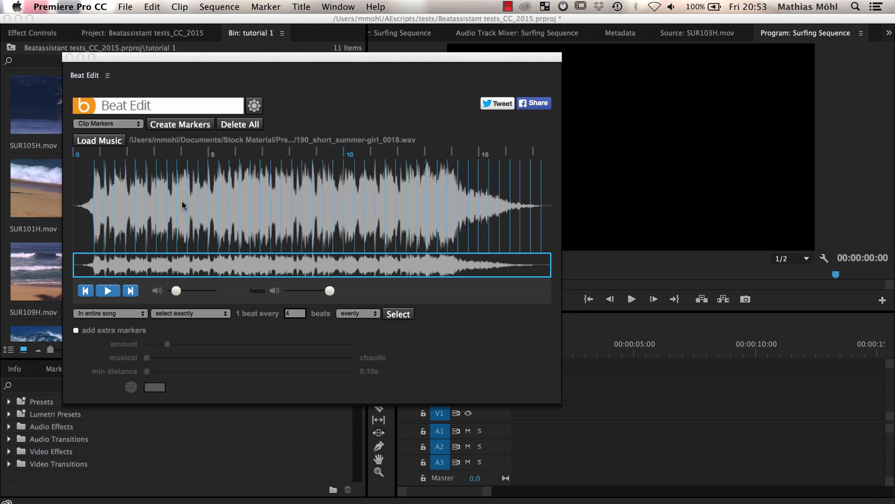
Preview the loaded song with its audible beats, lowering the music volume slightly during playback
click(107, 291)
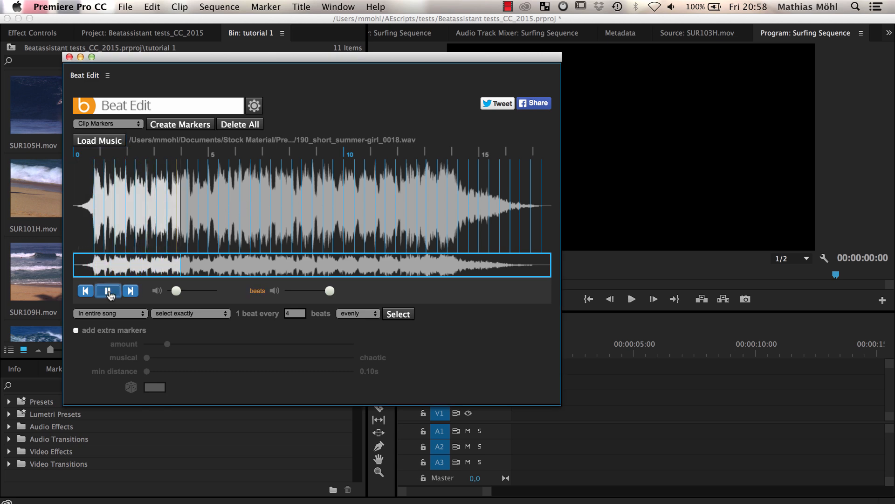
click(108, 291)
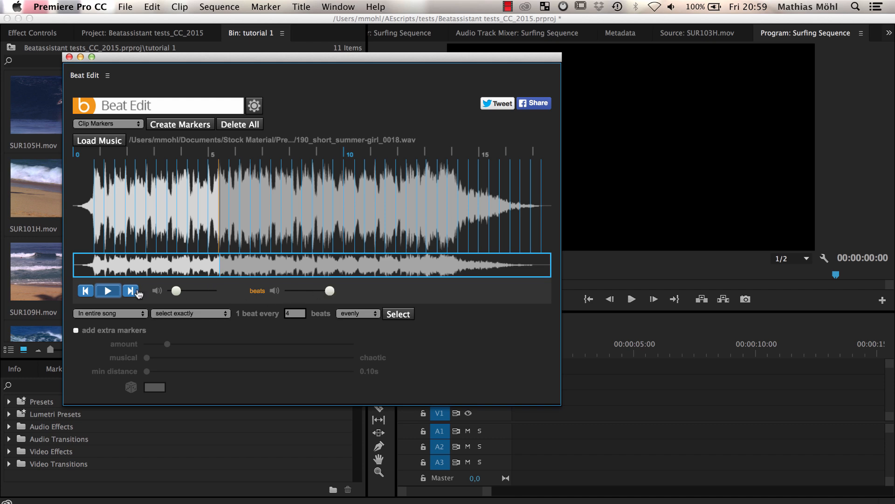
click(108, 291)
mouse_move(176, 292)
mouse_down()
mouse_move(199, 293)
mouse_move(172, 293)
mouse_up()
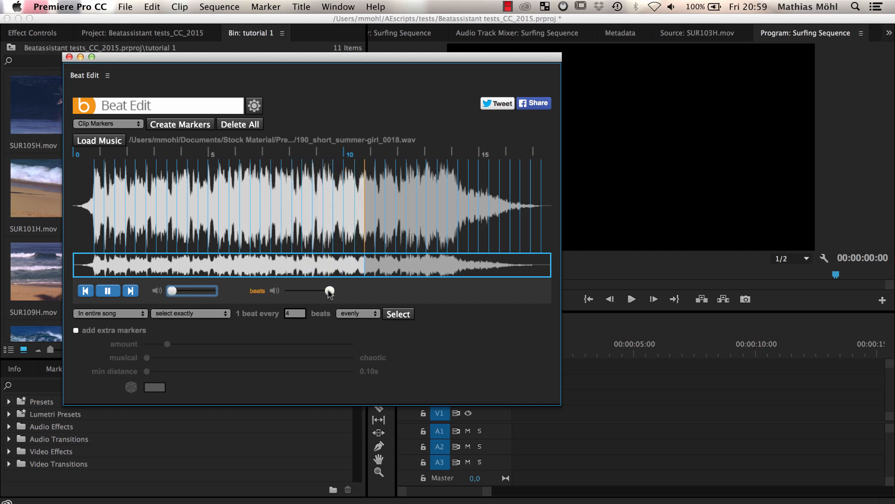
mouse_move(329, 291)
mouse_down()
mouse_move(291, 291)
mouse_move(330, 292)
mouse_up()
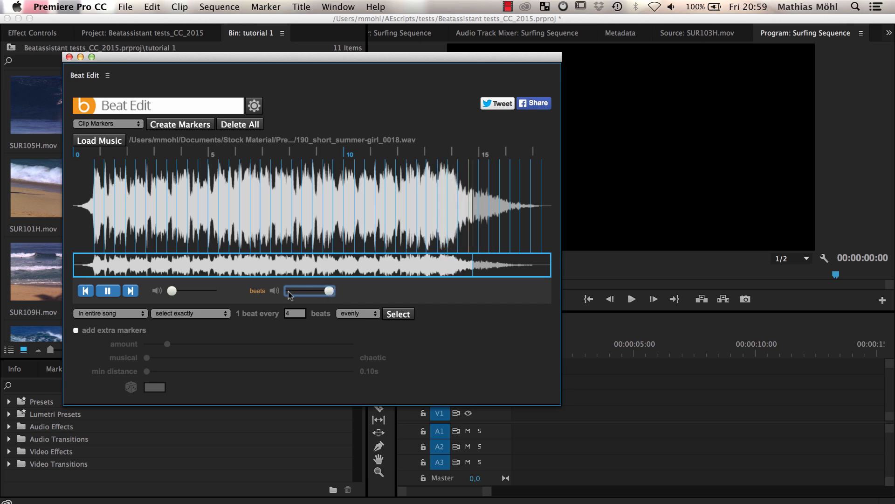
click(108, 291)
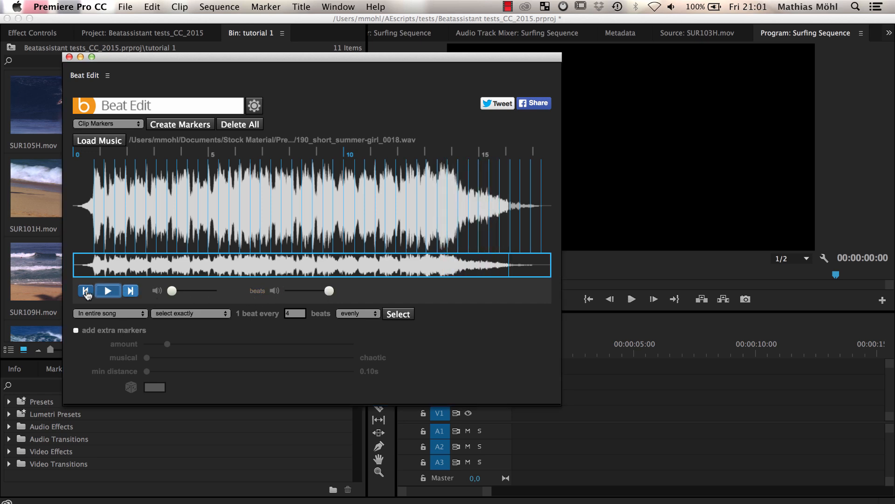
Replay the song from its start with slightly louder music, muting and unmuting the beat sound to compare
click(88, 291)
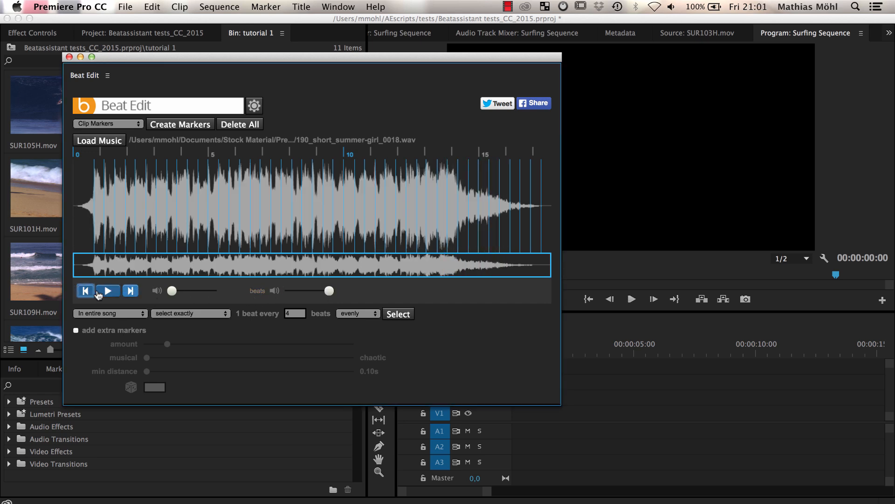
click(109, 292)
click(175, 291)
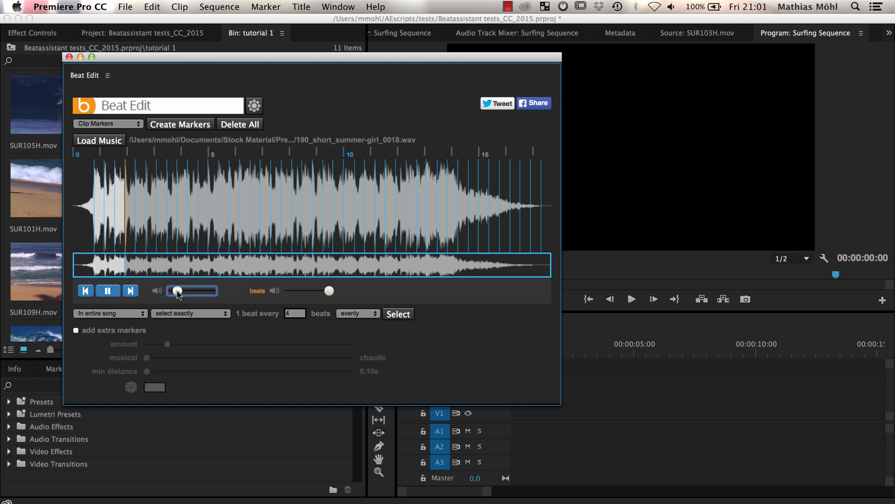
click(275, 291)
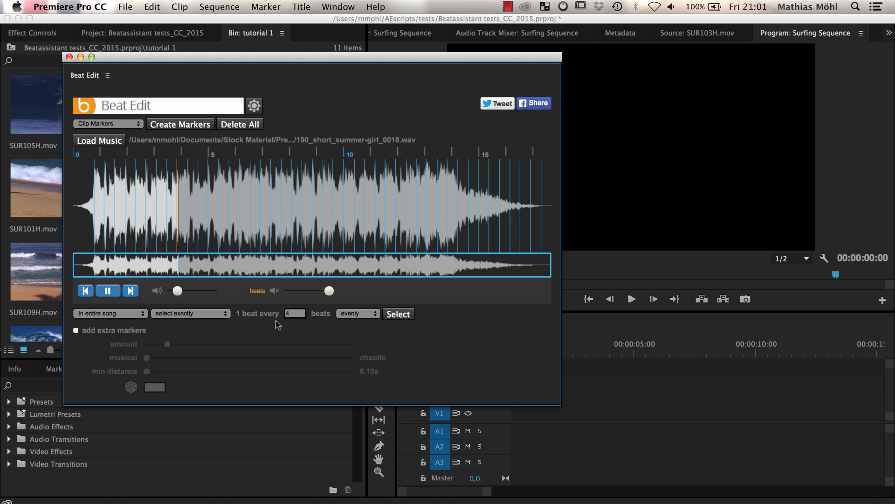
click(275, 291)
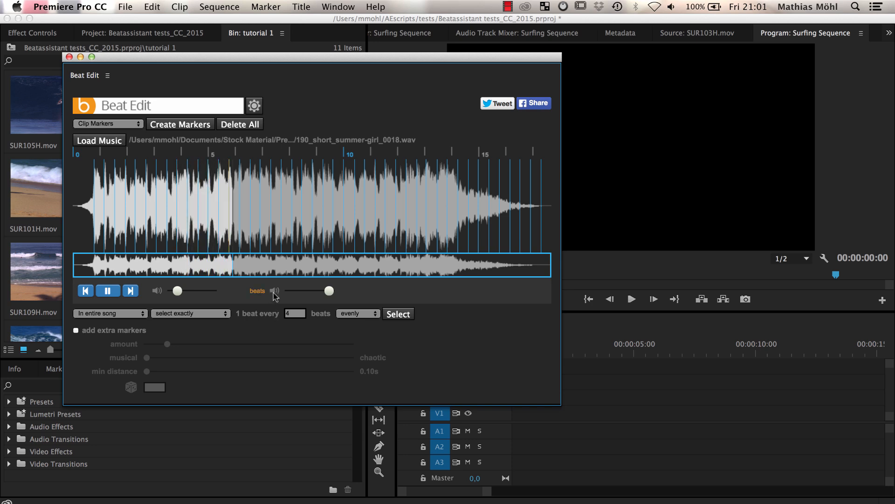
click(274, 291)
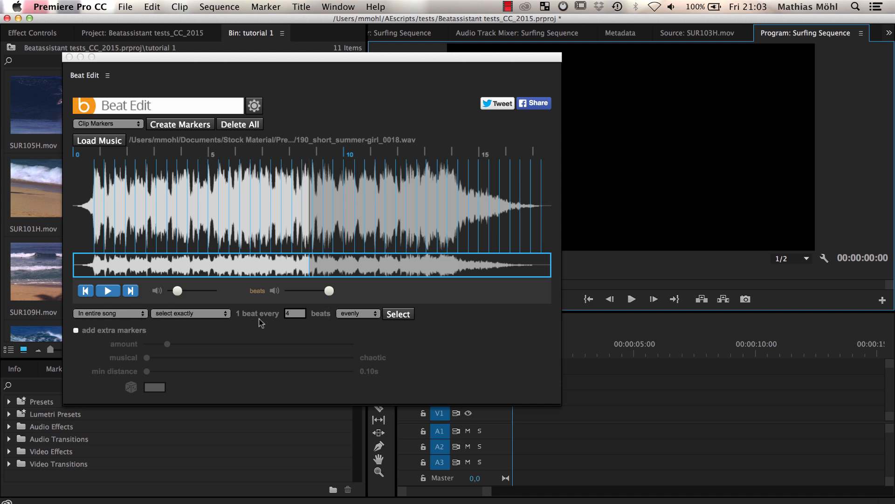
Select one beat every 4 beats evenly in the entire song, cycling through different starting beats
click(398, 315)
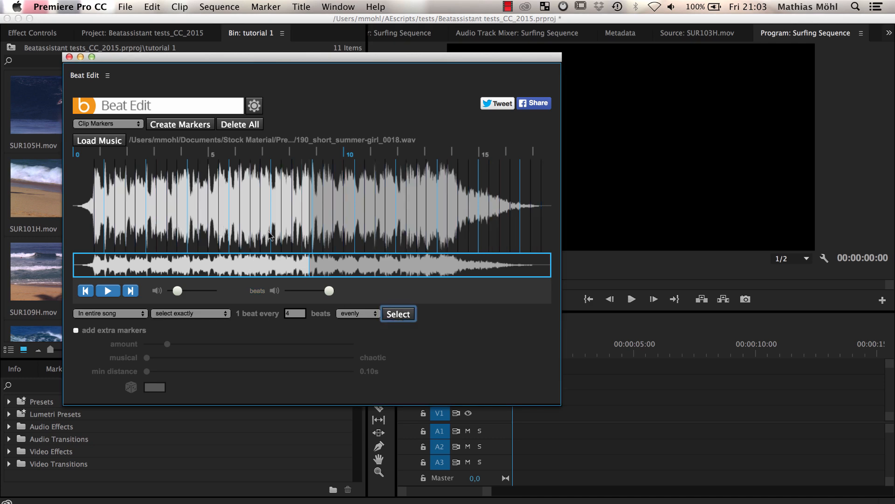
click(211, 214)
click(395, 320)
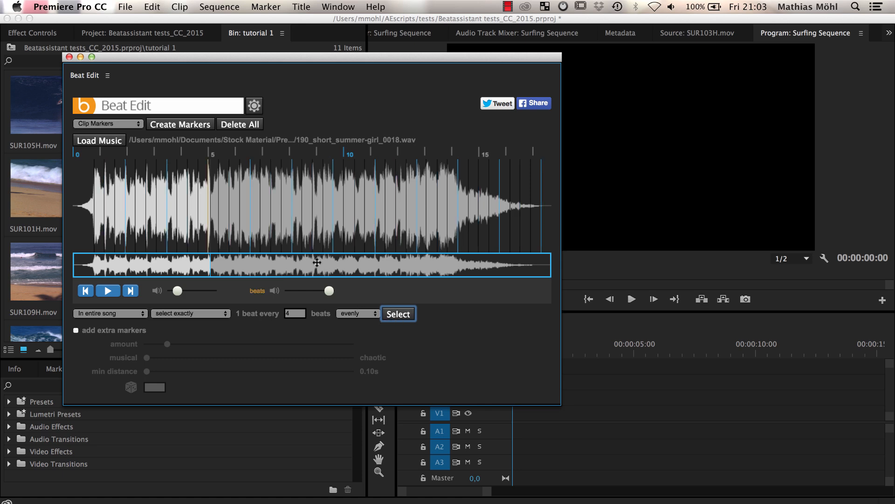
click(222, 219)
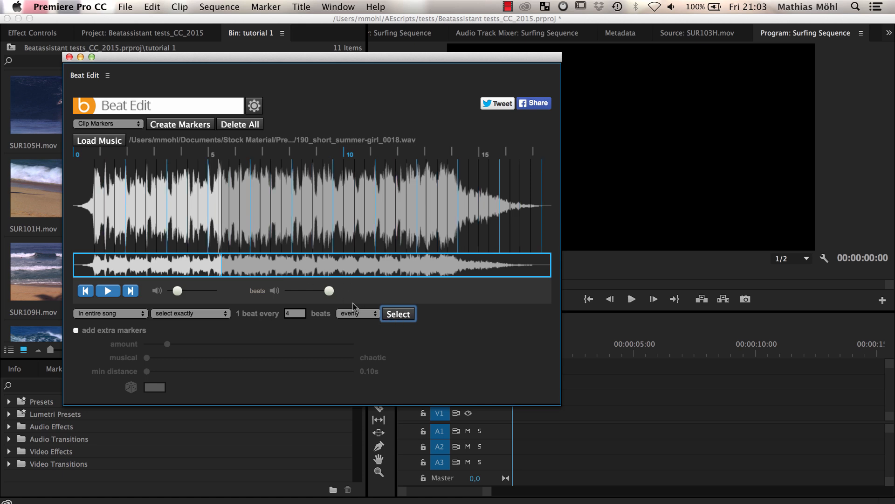
click(394, 315)
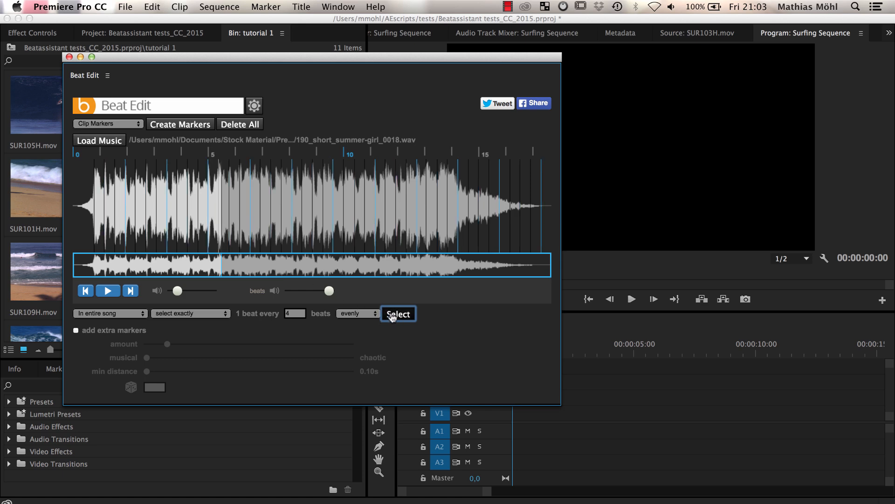
click(231, 211)
click(393, 317)
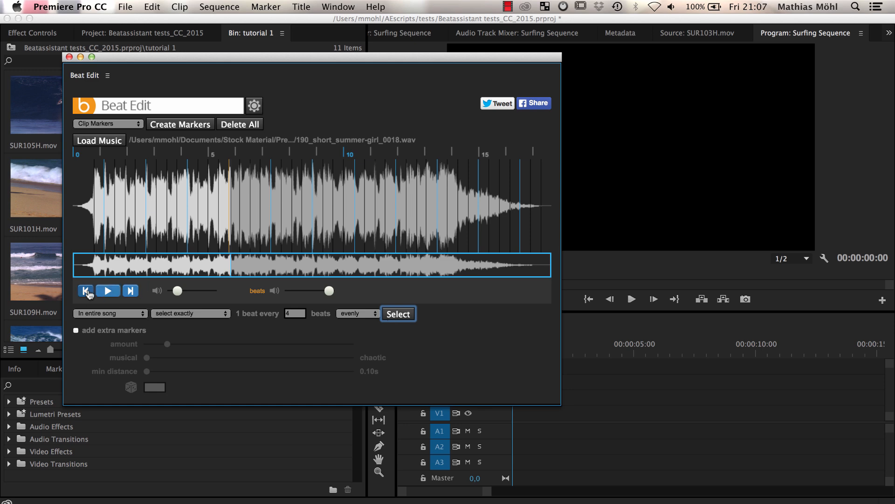
Play the song from the beginning and reselect every fourth beat so the selection starts on the first detected beat
click(87, 291)
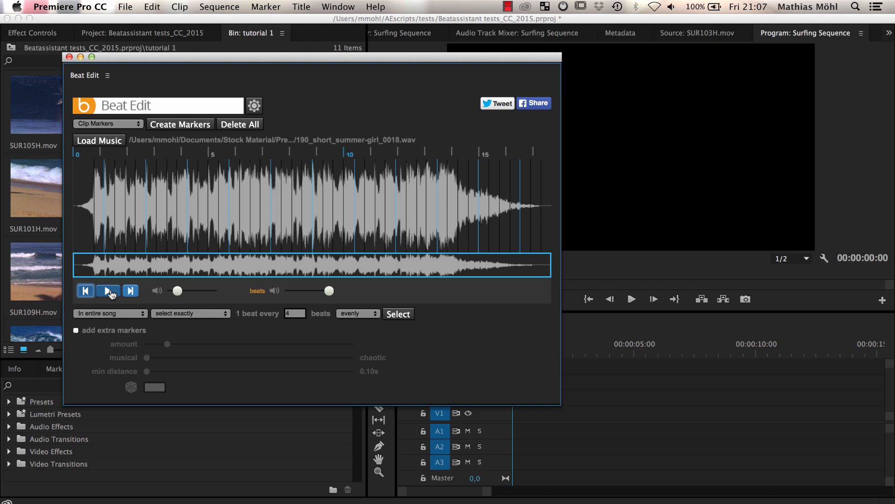
click(110, 291)
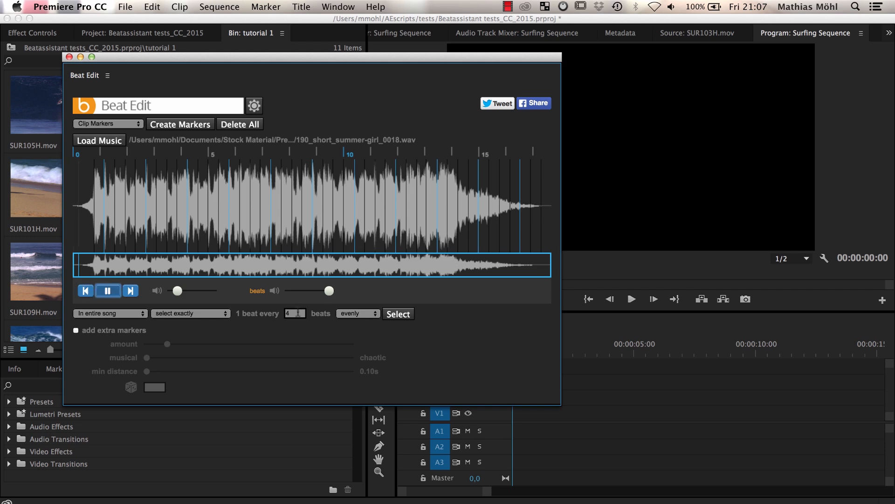
click(398, 314)
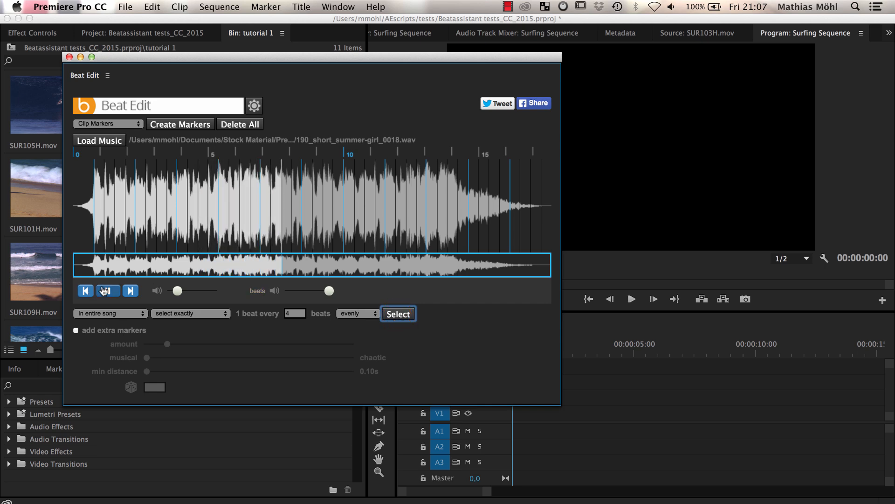
click(105, 291)
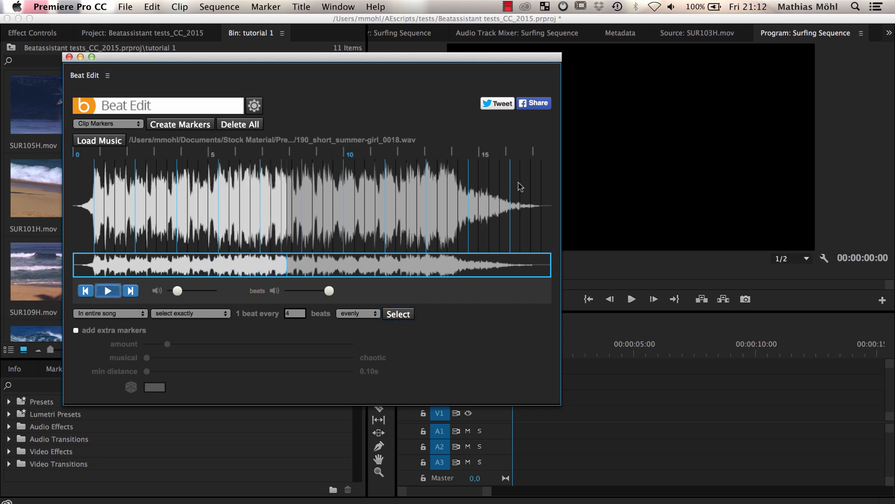
Highlight the song's fade-out from about 14 s to 17 s and remove every beat (1 beat every 1) in that region from the selection
drag(451, 207, 531, 204)
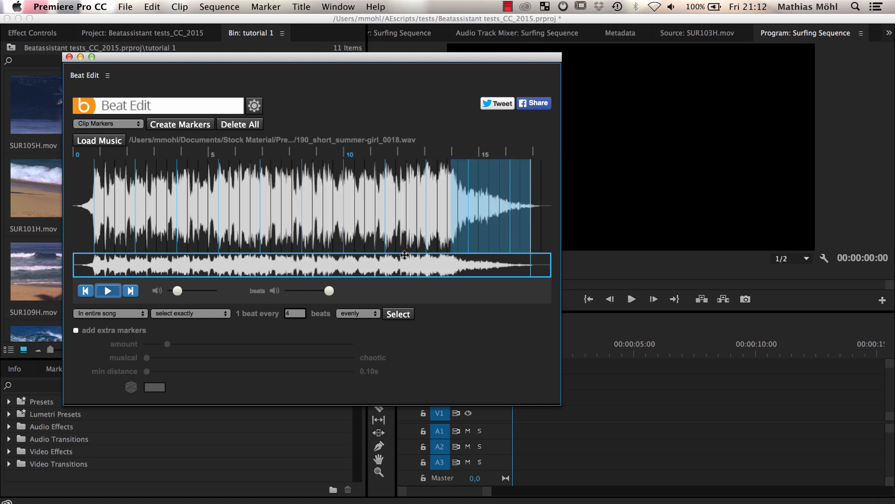
click(135, 316)
click(123, 328)
click(190, 313)
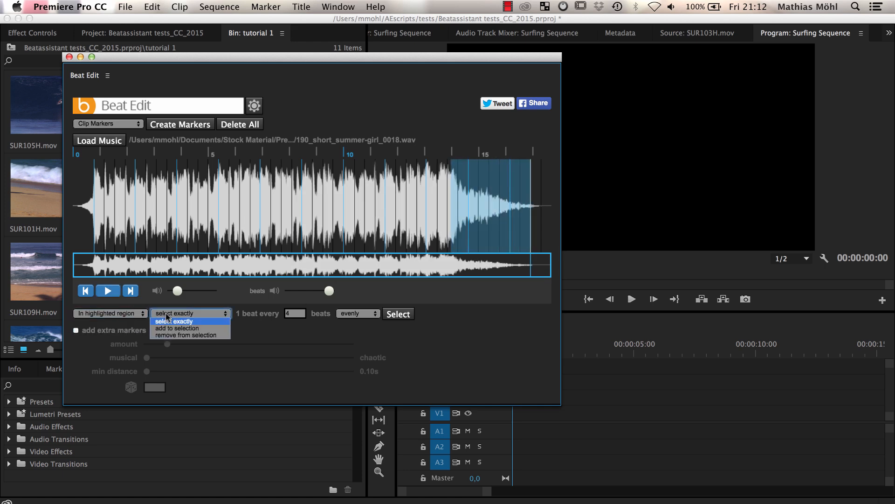
click(167, 335)
click(289, 313)
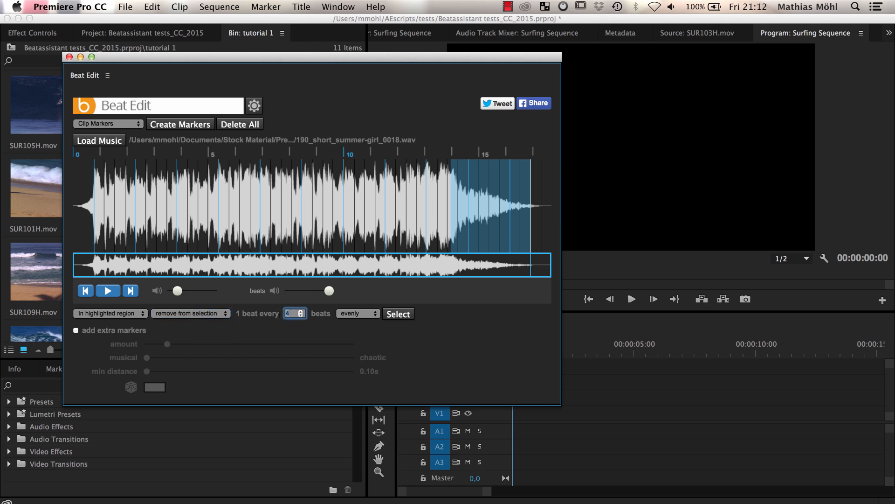
click(395, 315)
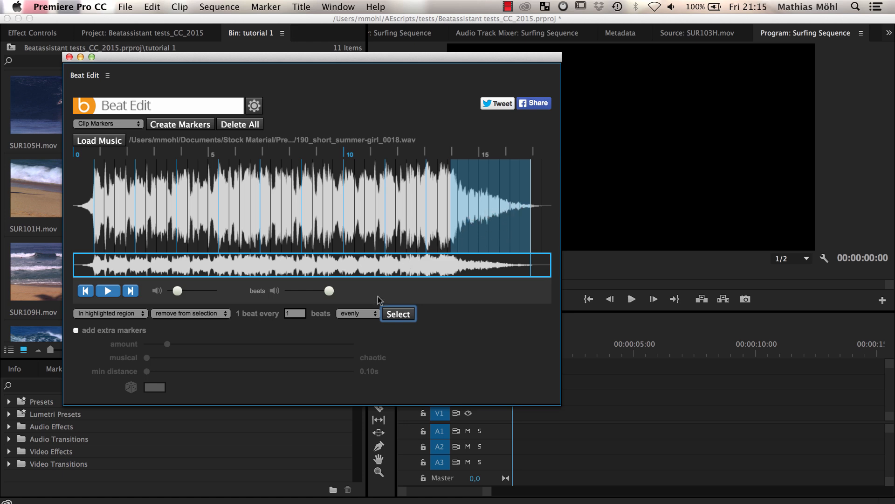
click(374, 315)
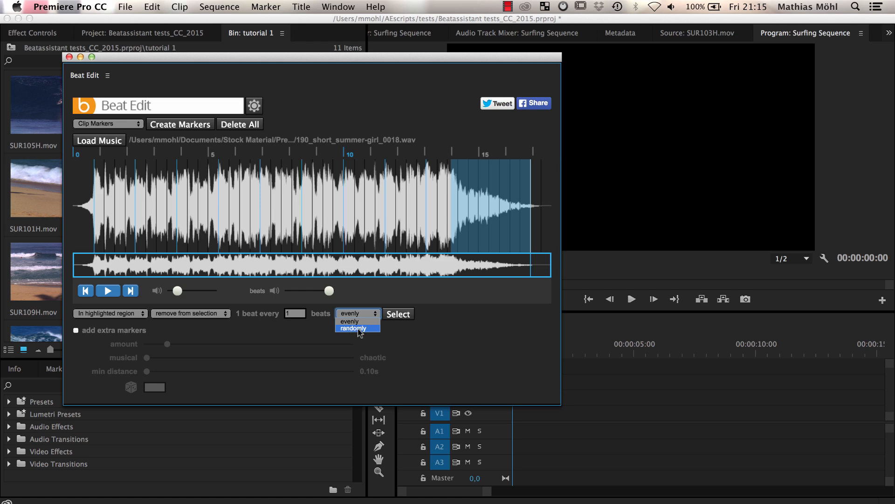
click(241, 329)
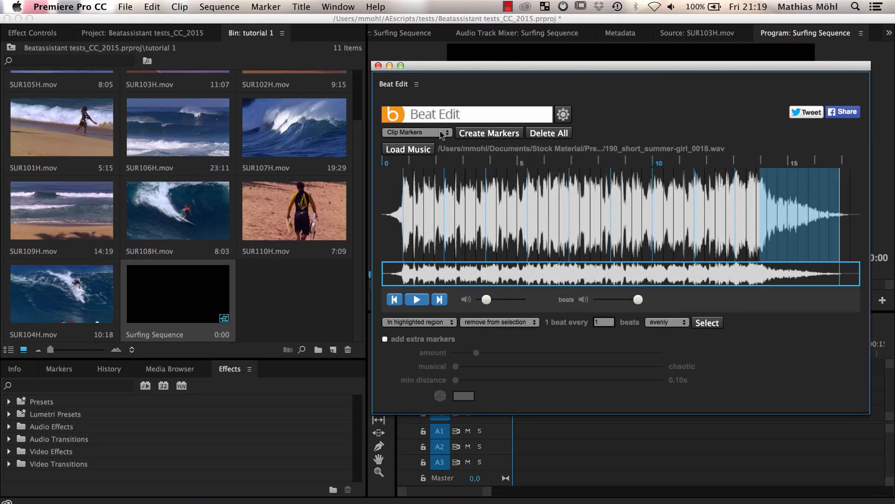
Create markers from the selected beats, keeping Clip Markers as the marker type
click(412, 132)
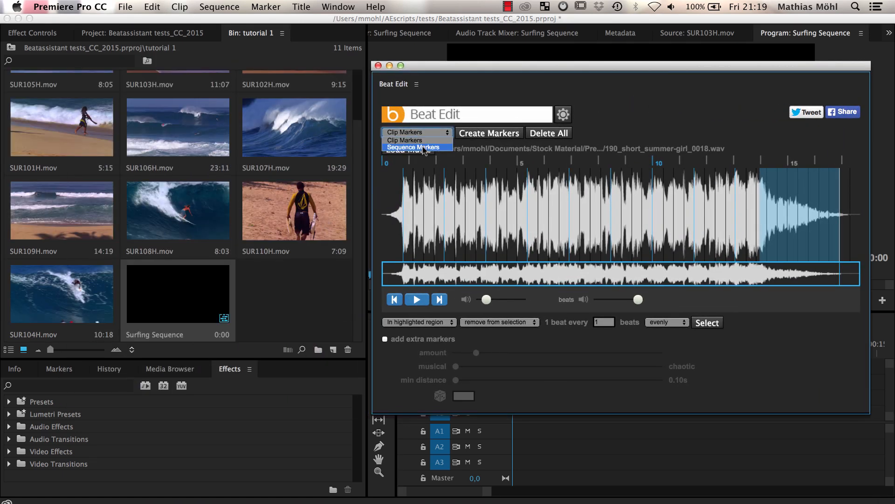
click(427, 140)
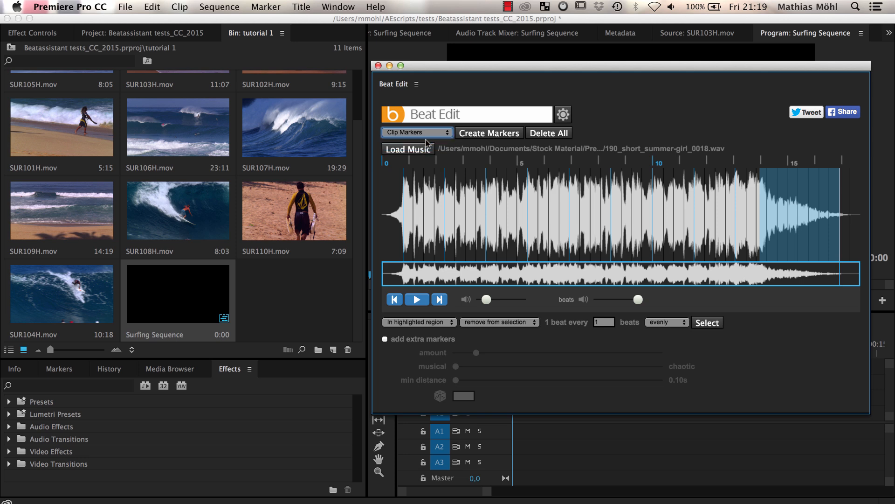
click(498, 134)
click(498, 135)
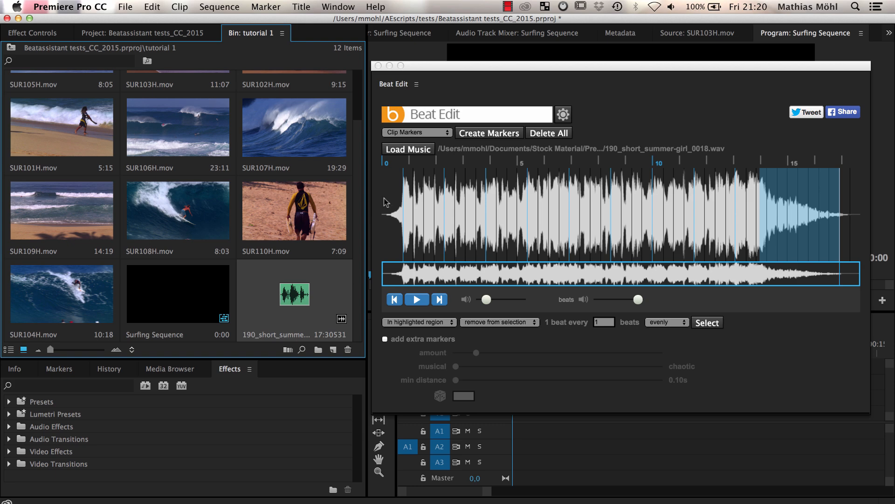
Place the 190_short_summer-girl_0018.wav clip at the start of audio track A1 in the Surfing Sequence, moving Beat Edit out of the way
drag(439, 69, 45, 399)
drag(261, 304, 502, 447)
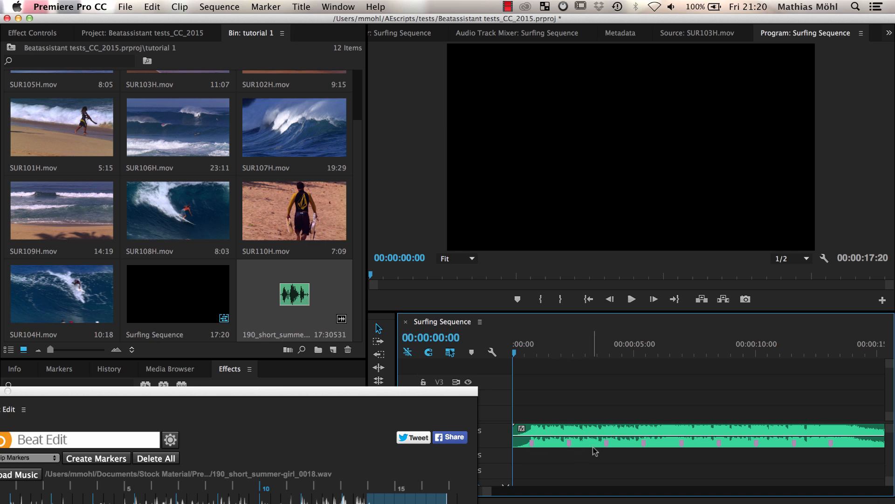
drag(329, 392, 370, 302)
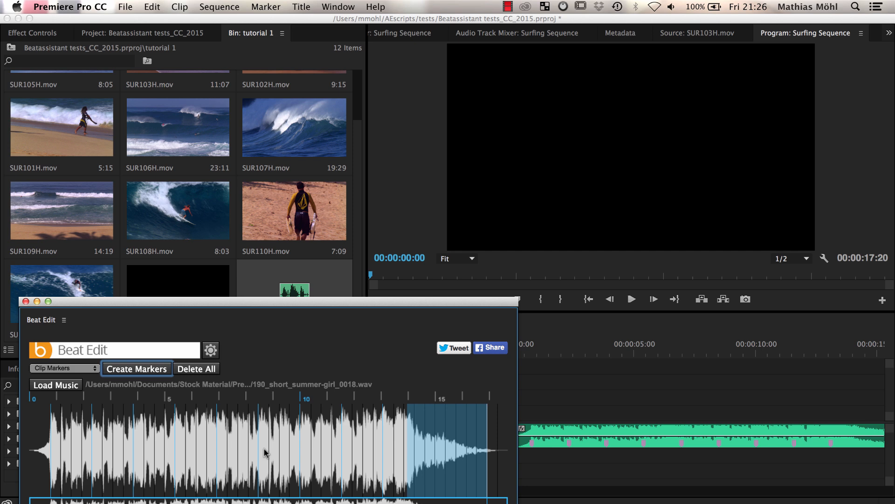
Delete all clip markers from the song, keeping Clip Markers as the marker type in Beat Edit
click(92, 370)
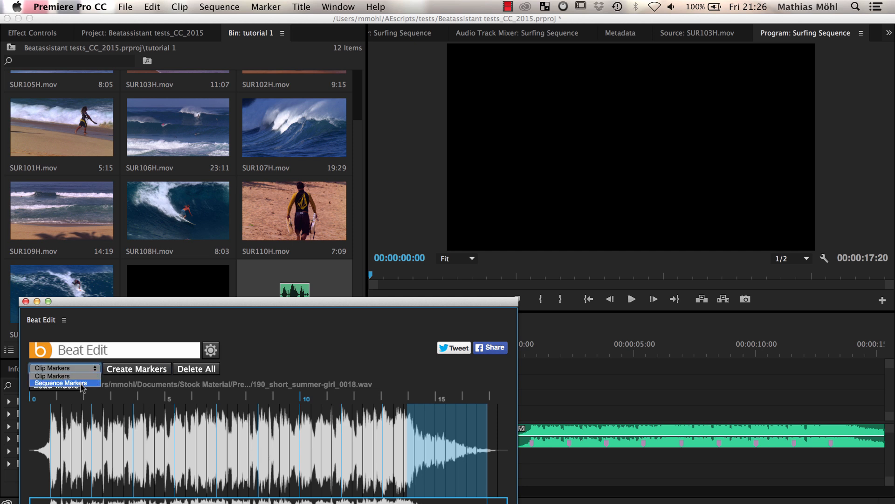
click(82, 384)
click(83, 368)
click(78, 376)
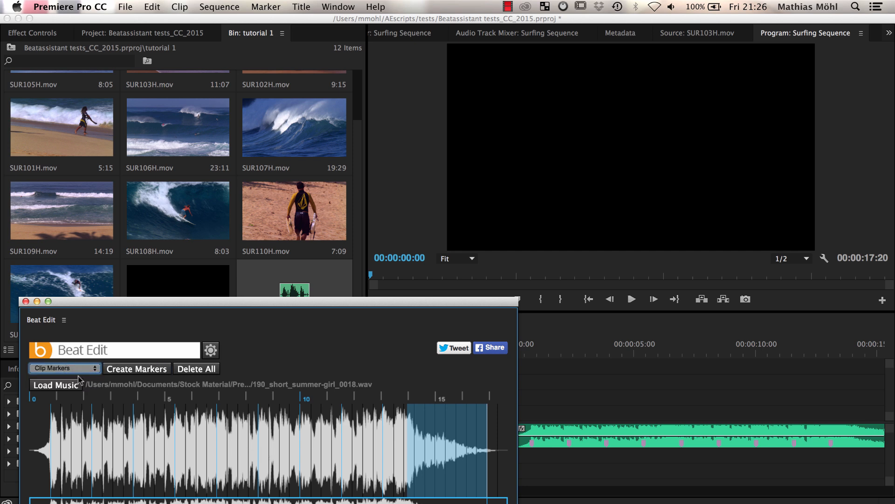
click(188, 374)
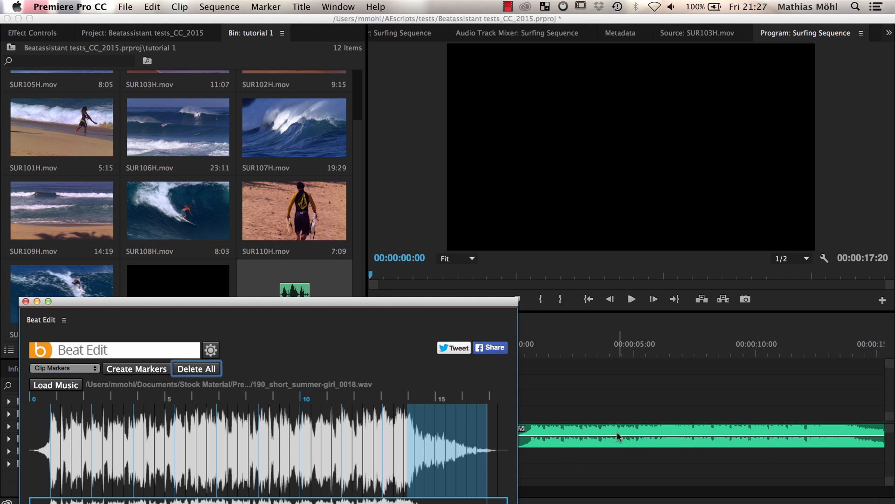
Set the marker type to Sequence Markers, create markers from the selected beats and put the Beat Edit window away
click(96, 371)
click(82, 385)
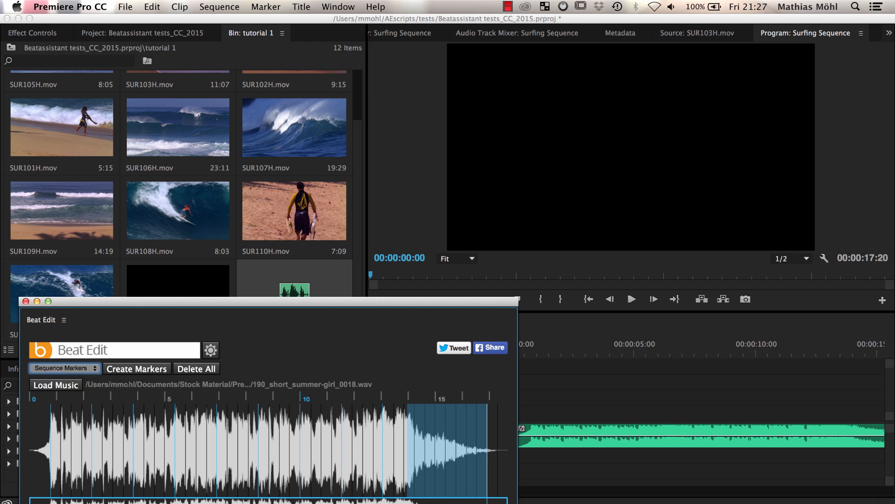
click(141, 369)
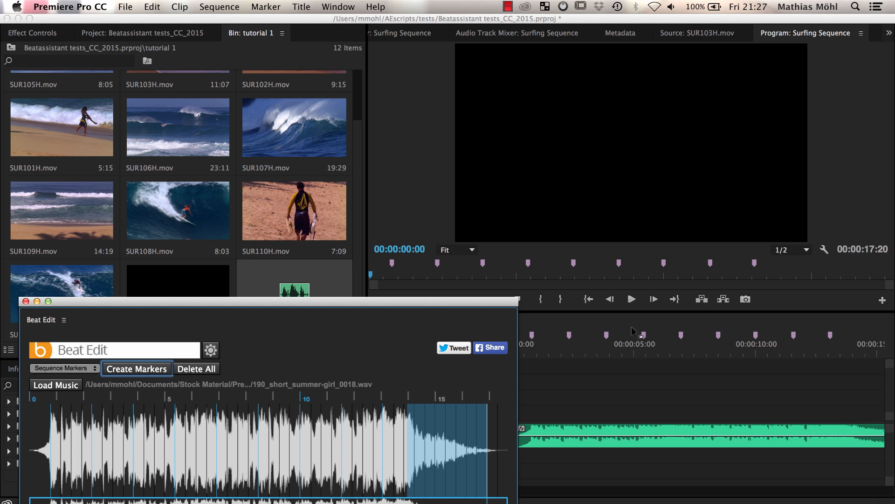
click(37, 300)
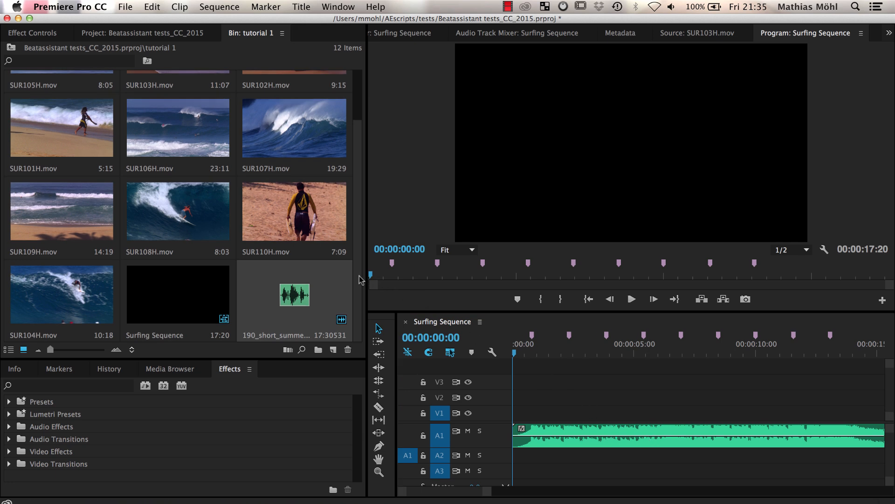
Select the ten surfing clips in the order SUR110H, SUR102H, SUR101H, SUR103H, SUR105H, SUR106H, SUR107H, SUR108H, SUR104H, SUR109H
drag(360, 276, 362, 211)
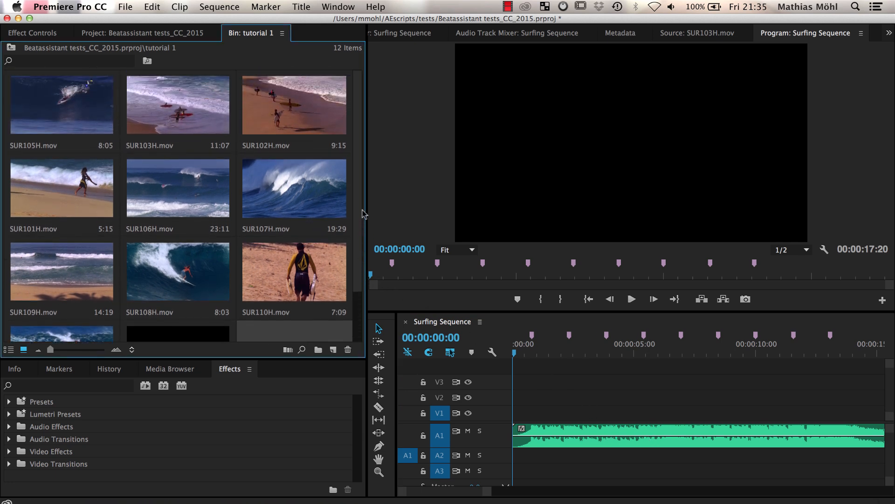
click(259, 245)
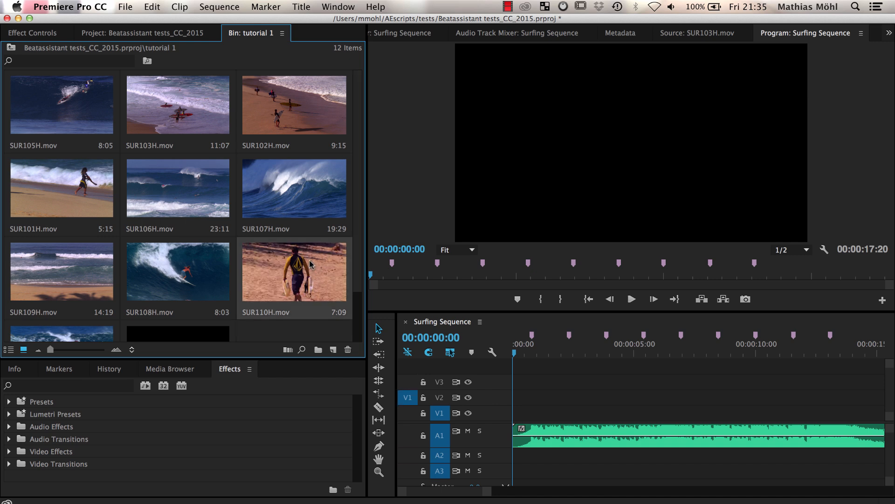
super+click(258, 119)
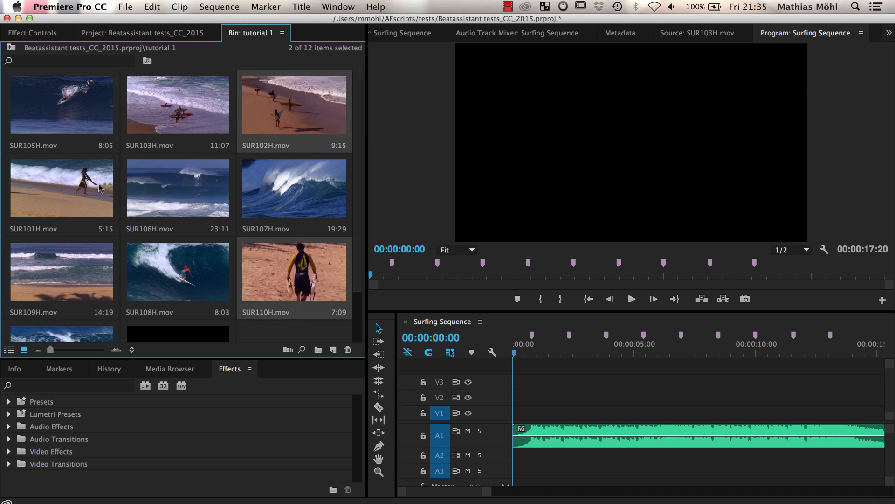
super+click(89, 196)
super+click(176, 125)
super+click(71, 112)
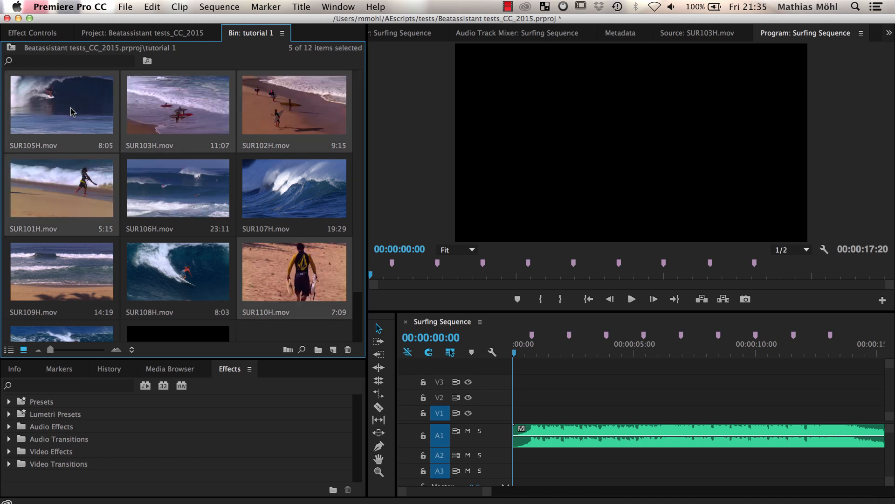
super+click(177, 189)
super+click(262, 205)
super+click(191, 270)
scroll(52, 278, down, 3)
super+click(53, 284)
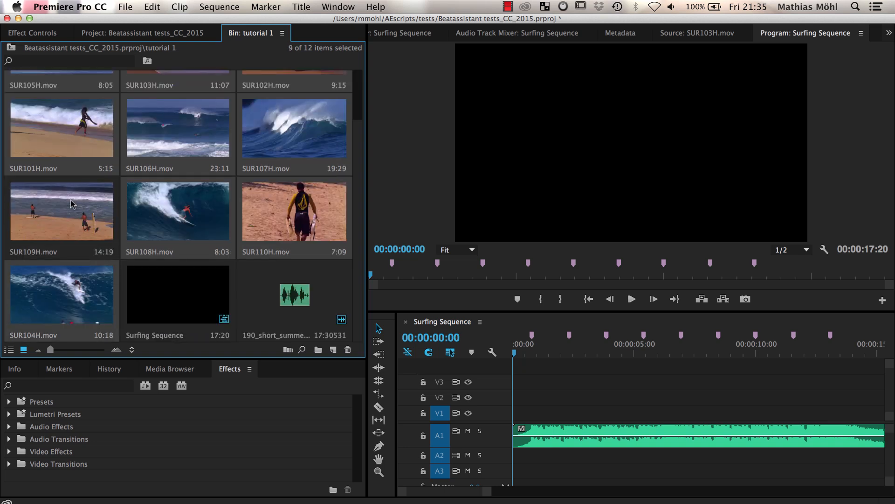
super+click(55, 210)
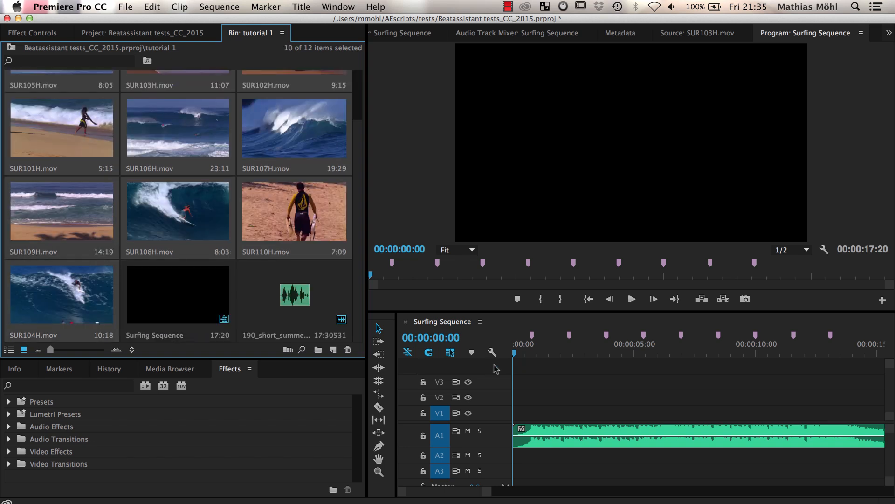
Automate the selected clips to the Surfing Sequence in Selection Order, placed At Unnumbered Markers with the Overwrite Edit method
mouse_move(514, 354)
mouse_down()
mouse_move(557, 354)
mouse_move(503, 354)
mouse_up()
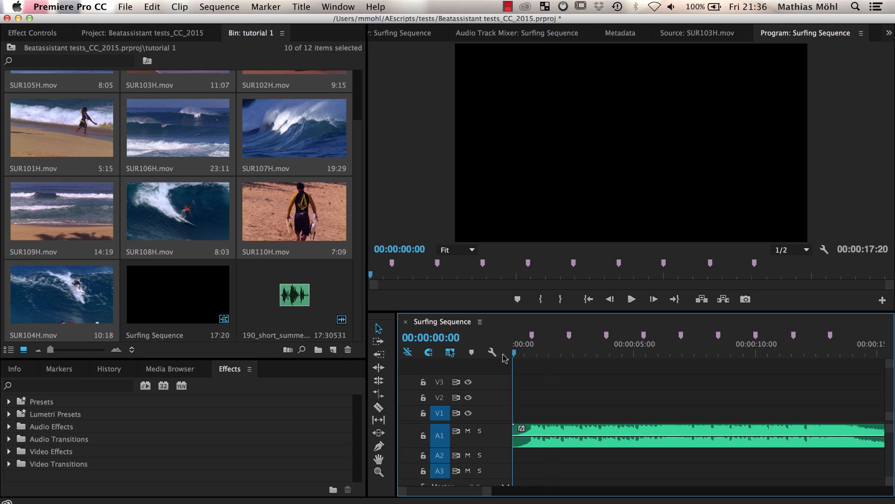
click(288, 349)
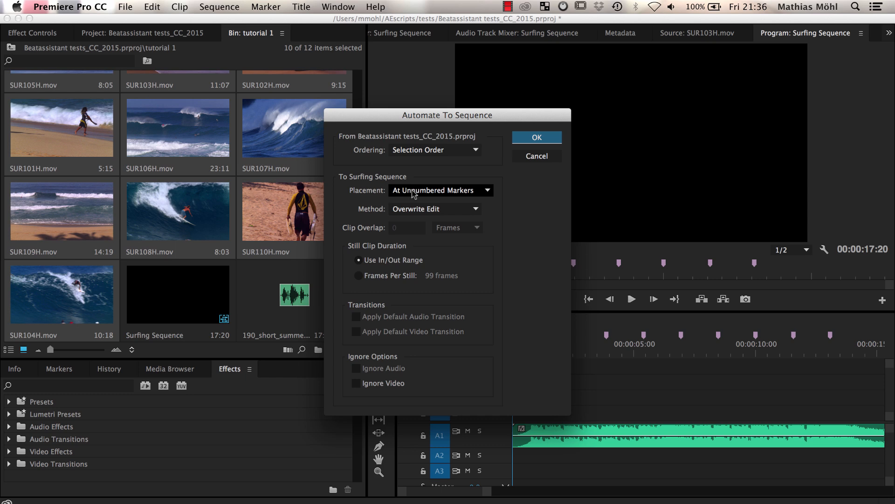
click(523, 150)
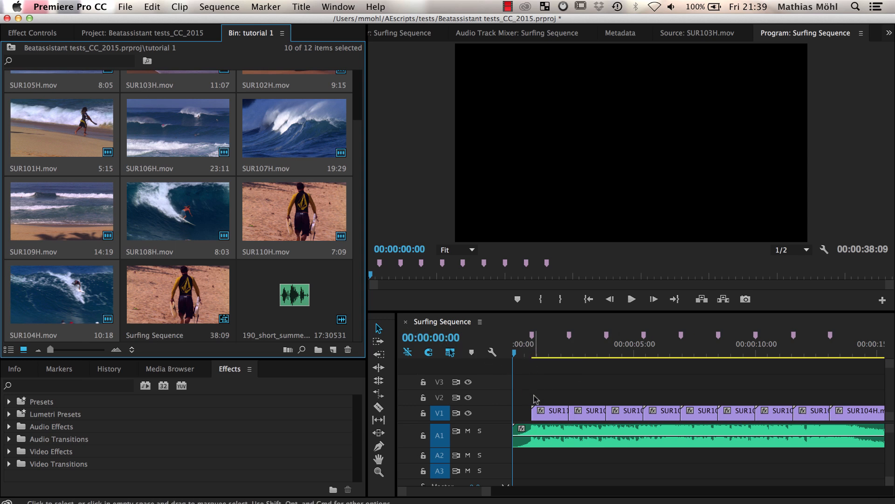
Enlarge the Program monitor, play the Surfing Sequence with its music and return the playhead to the start
drag(618, 311, 620, 384)
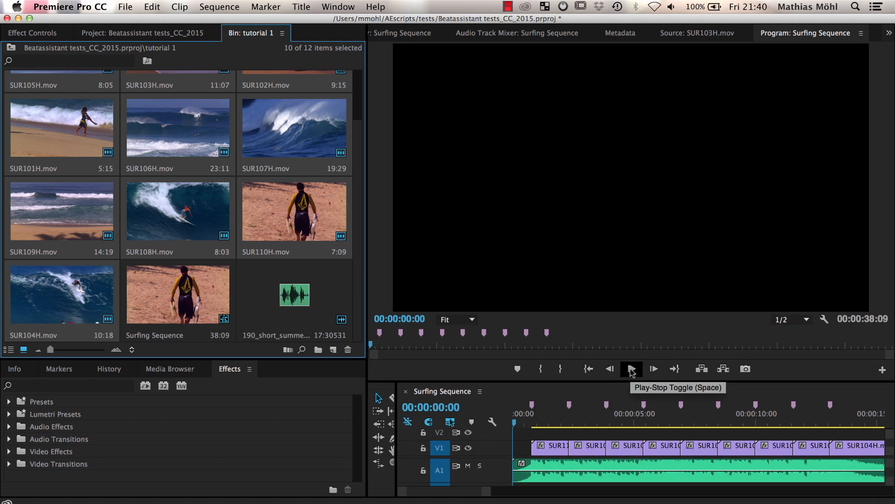
click(631, 368)
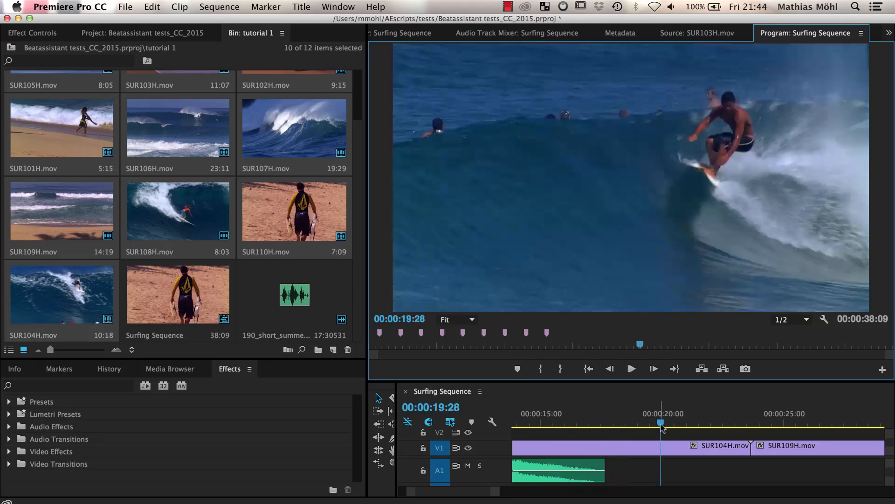
drag(662, 426, 510, 426)
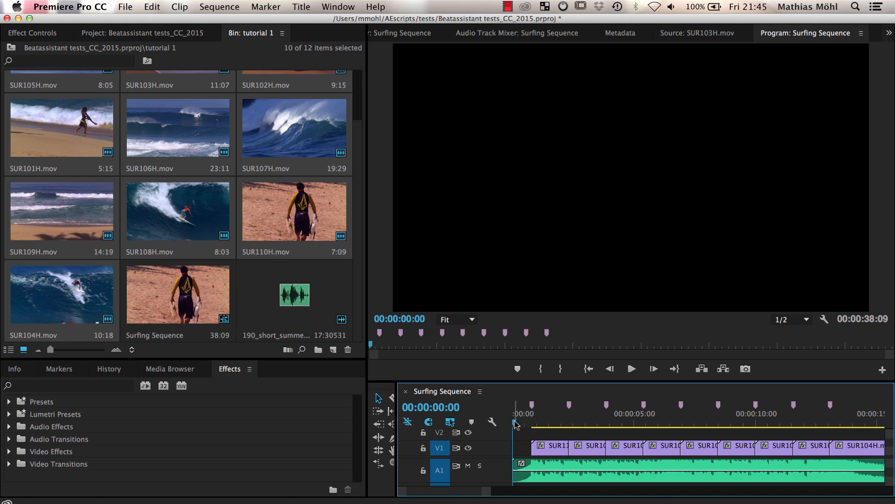
Add a sequence marker at 00:00:00:00 of the Surfing Sequence and clear the clip selection
drag(515, 422, 529, 422)
click(265, 6)
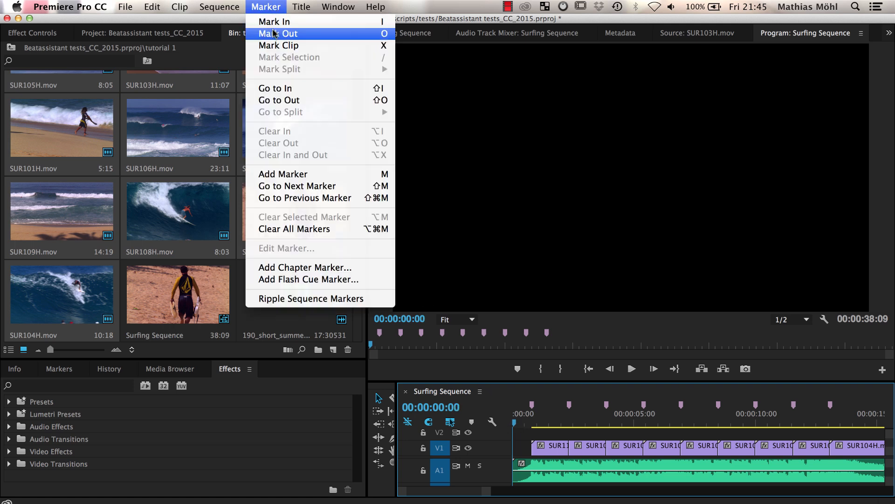
click(384, 181)
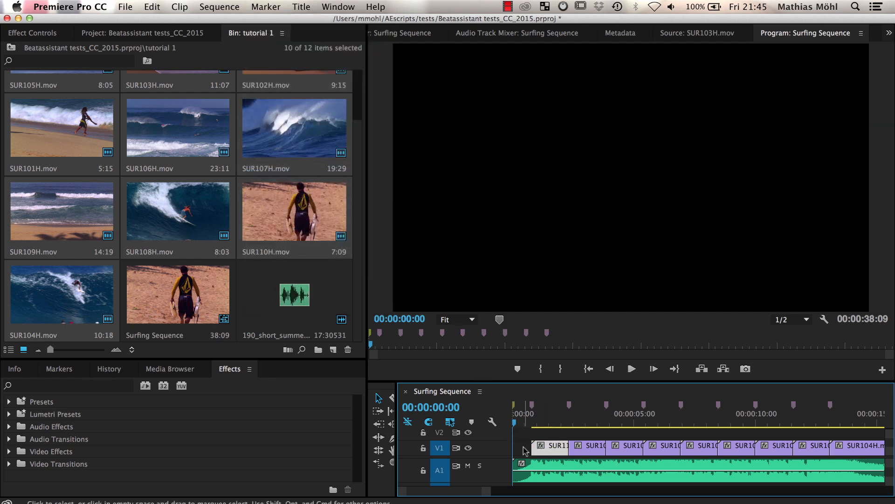
click(522, 436)
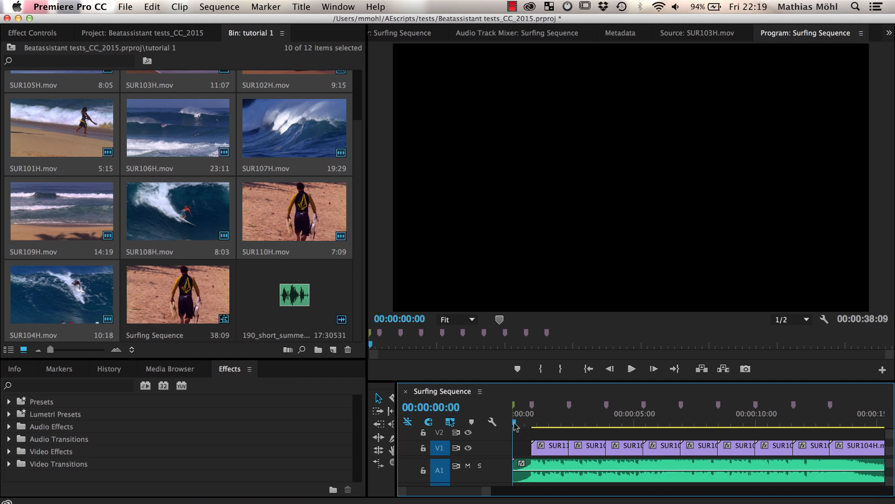
Slip the SUR107H clip on V1 around 11 s to a different part of its footage and scrub through it
drag(514, 422, 783, 434)
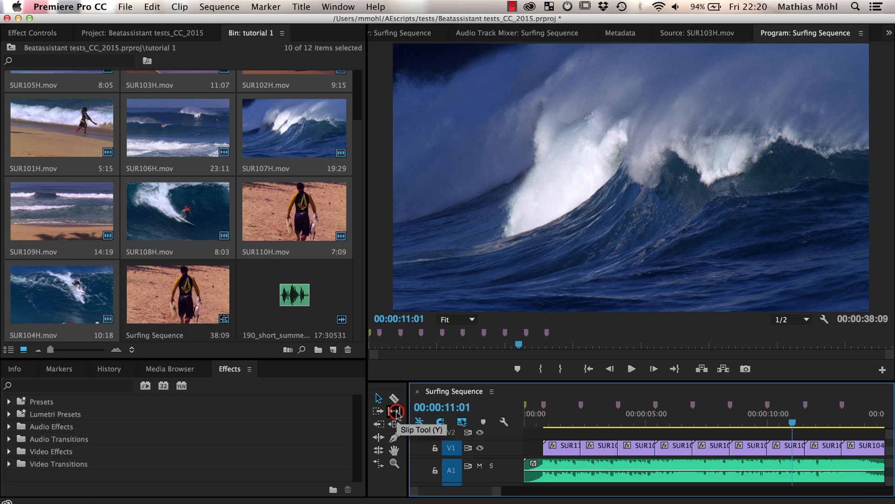
click(392, 411)
drag(793, 447, 506, 446)
click(769, 425)
drag(770, 428, 809, 428)
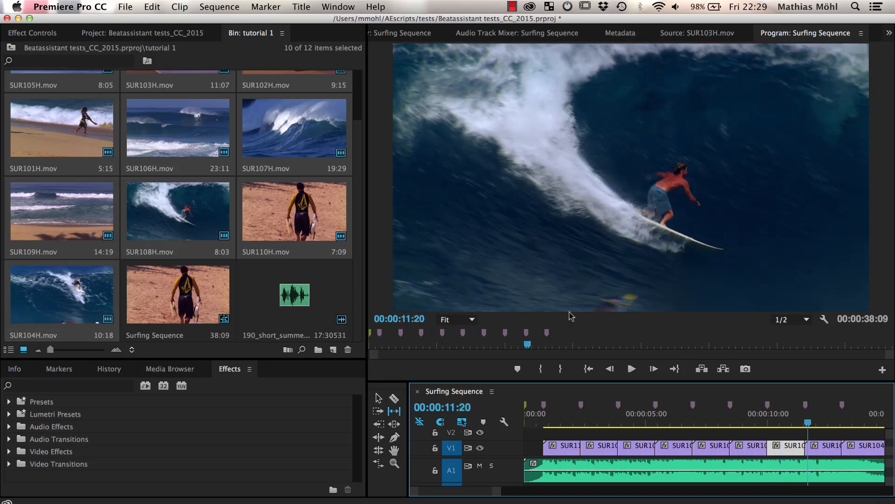
Open SUR107H.mov in the Source monitor and mark its In point at 00:00:09:11
scroll(303, 230, up, 3)
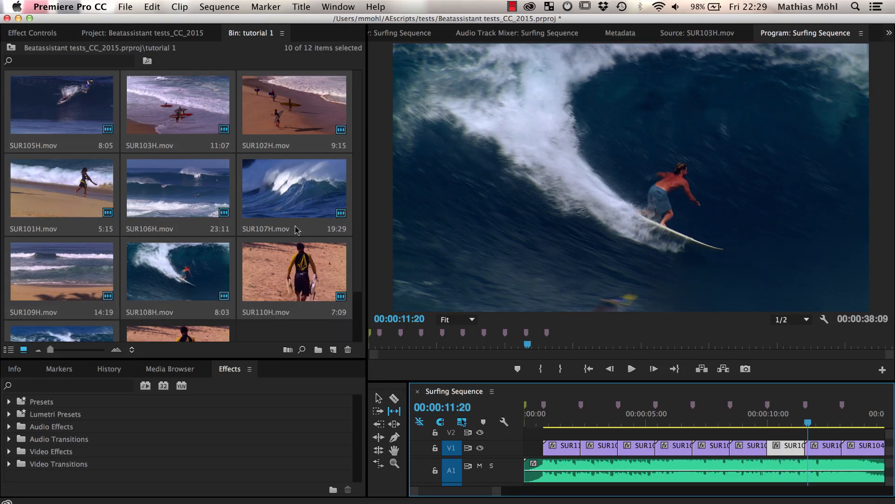
click(295, 200)
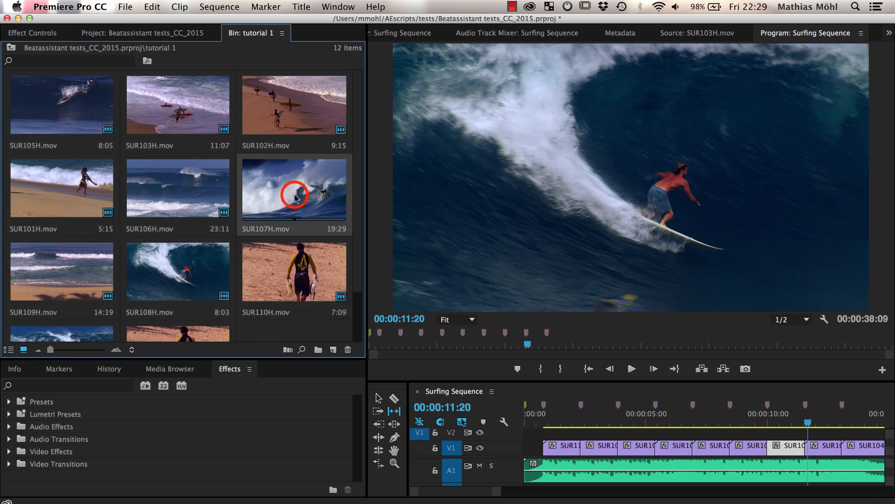
double_click(295, 197)
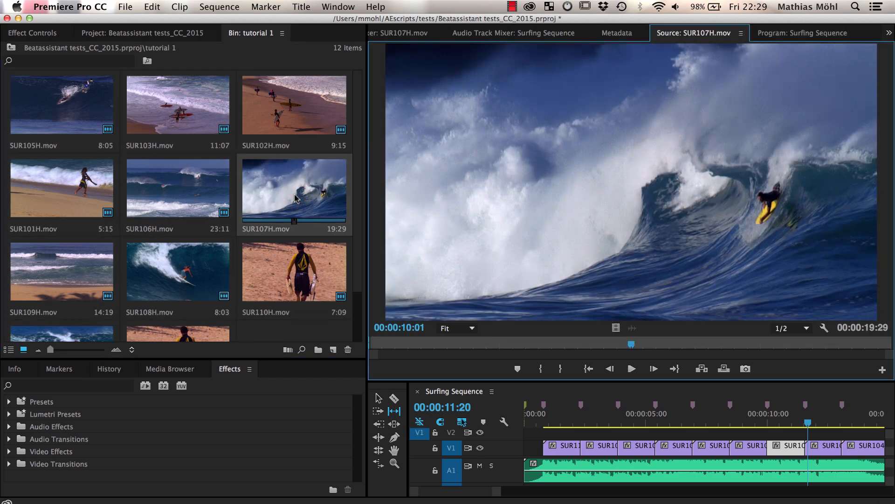
mouse_move(605, 343)
mouse_down()
mouse_move(438, 336)
mouse_move(614, 340)
mouse_up()
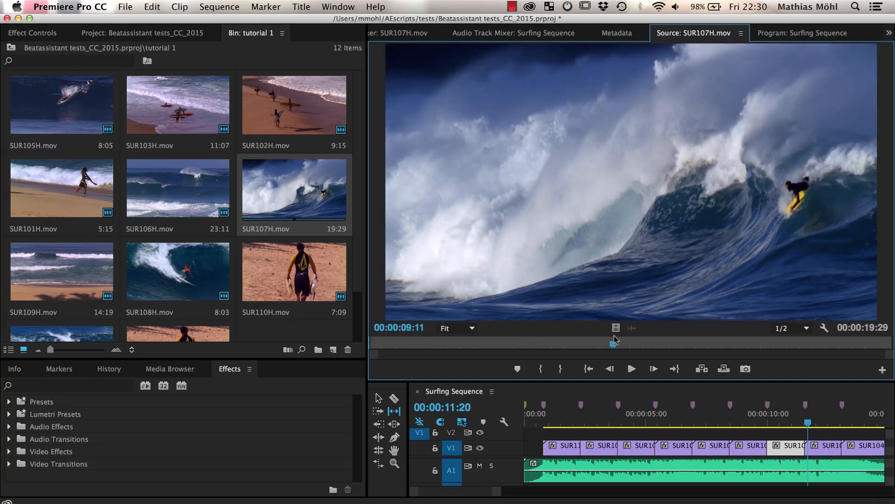
click(541, 369)
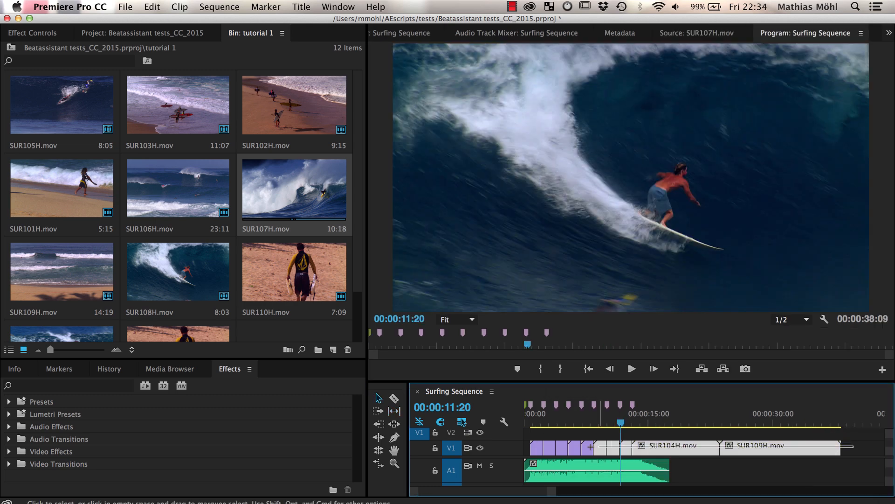
Remove the video clips from track V1 and reselect the ten surfing clips, starting with SUR110H, SUR102H and SUR101H
key(super+z)
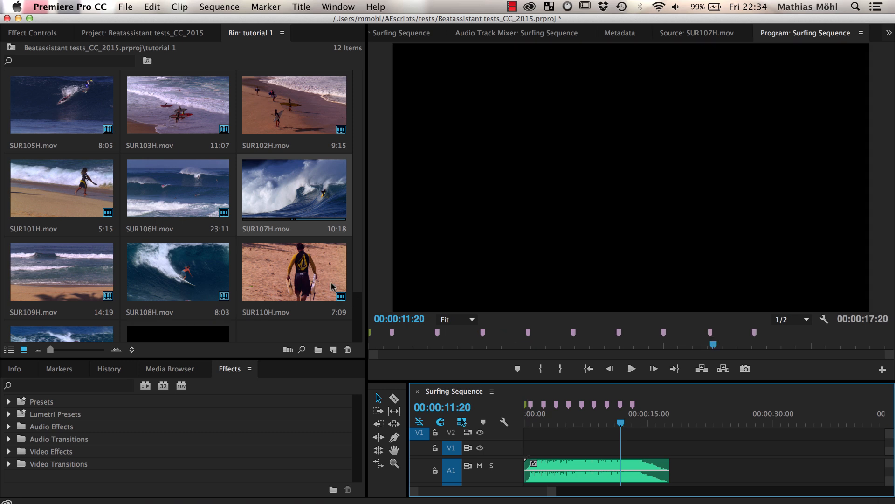
click(320, 283)
super+click(274, 116)
super+click(92, 178)
shift+click(86, 106)
scroll(86, 106, down, 3)
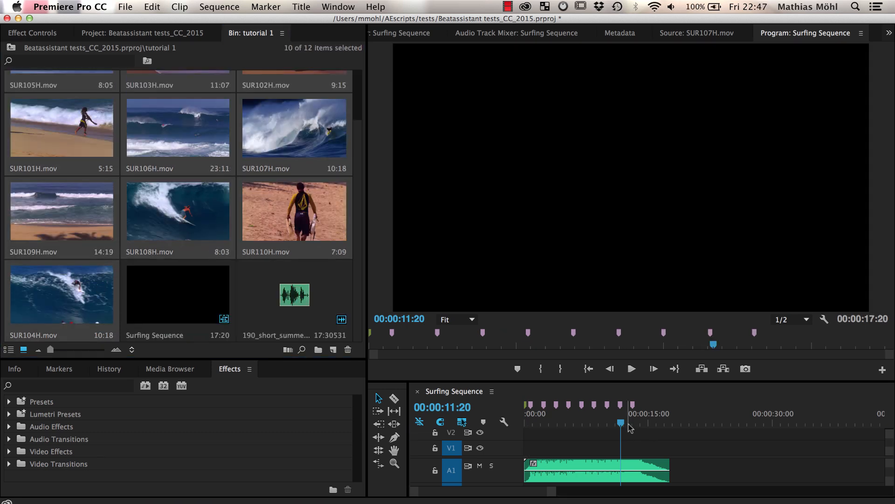
Automate the selected clips from the sequence start in Selection Order, At Unnumbered Markers, using Overwrite Edit, and scrub to the SUR107H clip
click(547, 423)
drag(547, 423, 523, 423)
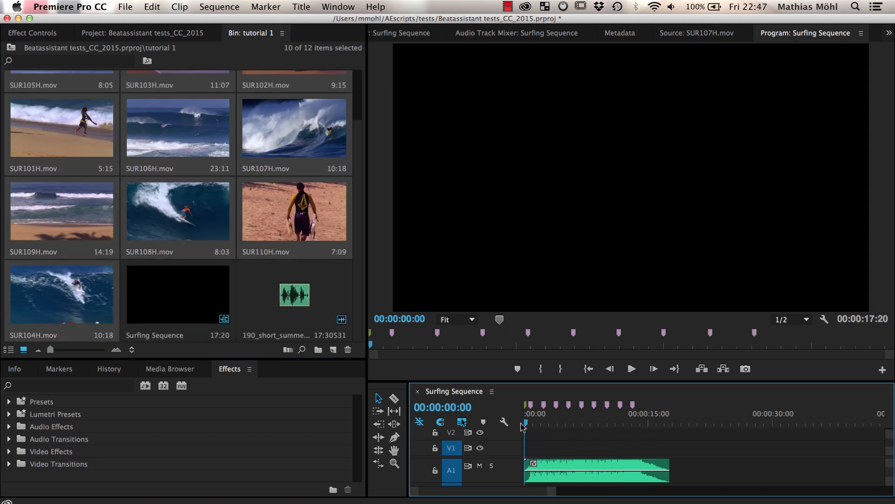
click(289, 350)
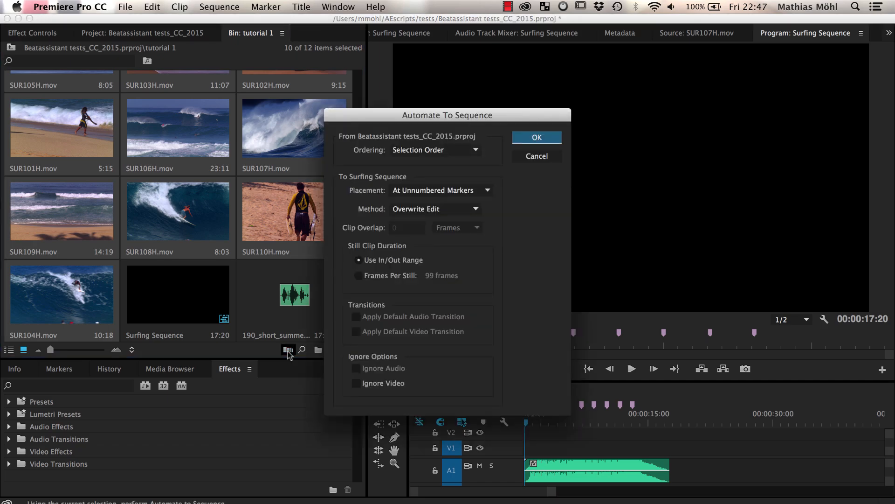
click(536, 137)
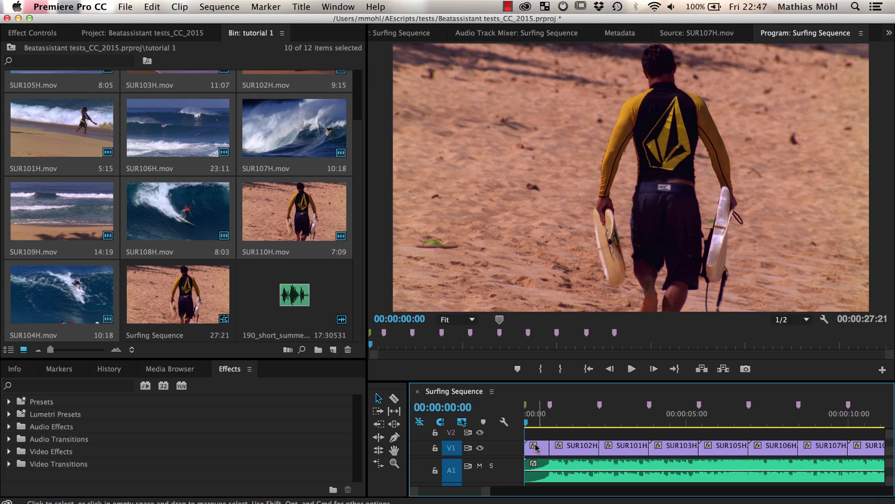
drag(542, 422, 833, 432)
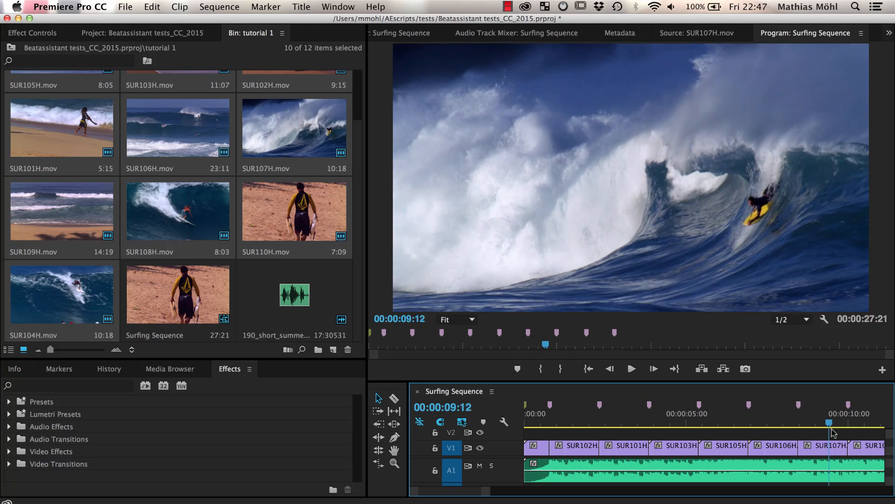